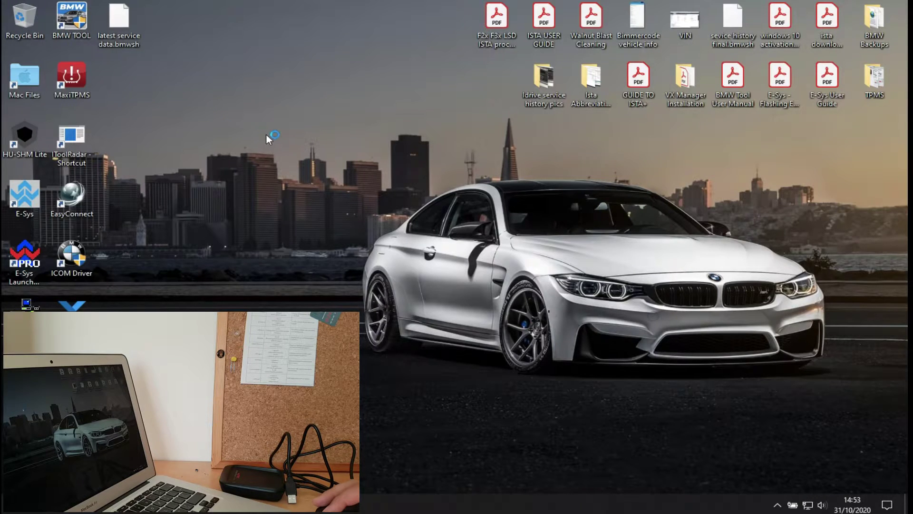
# Launch MaxiTPMS Pad from its desktop icon and move its window to the top.
pyautogui.rightClick(182, 105)
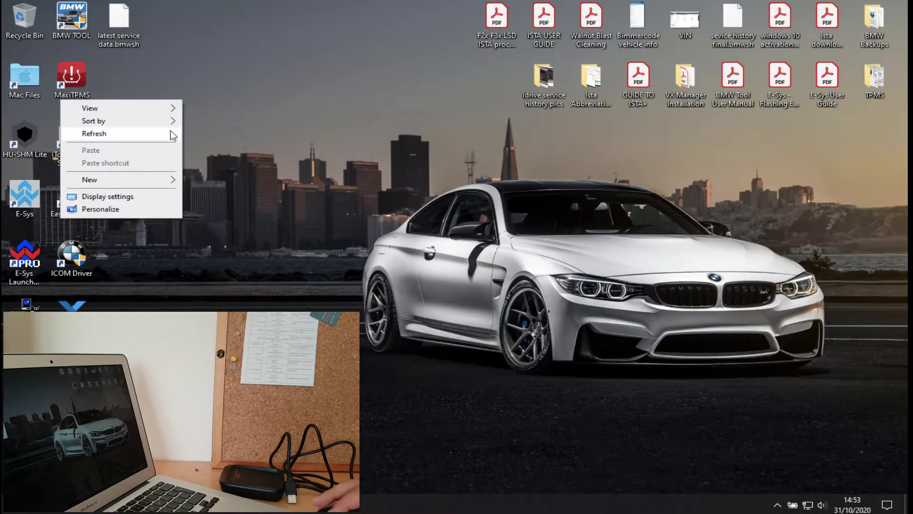
pyautogui.click(89, 84)
pyautogui.doubleClick(84, 82)
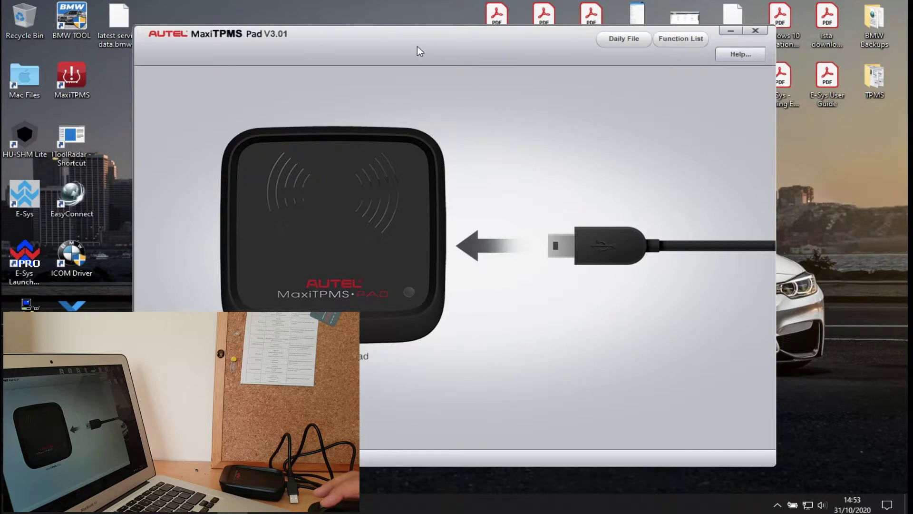
pyautogui.moveTo(437, 38); pyautogui.dragTo(561, 15)
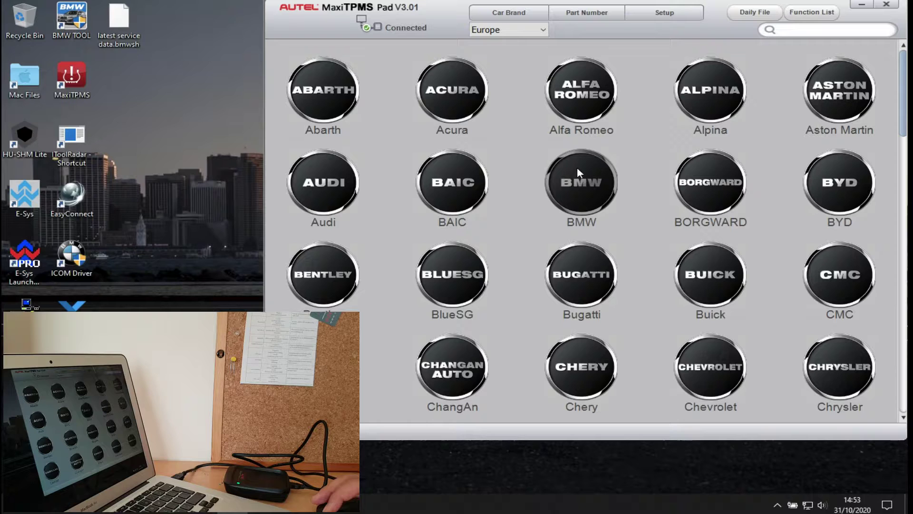
# Select the BMW 3 Series with model years 2014/01-2019/06.
pyautogui.click(611, 205)
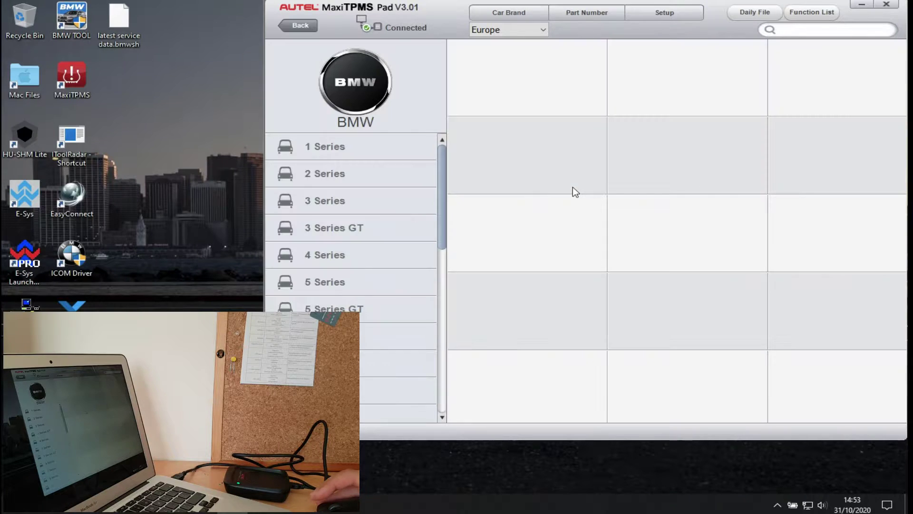
pyautogui.click(341, 205)
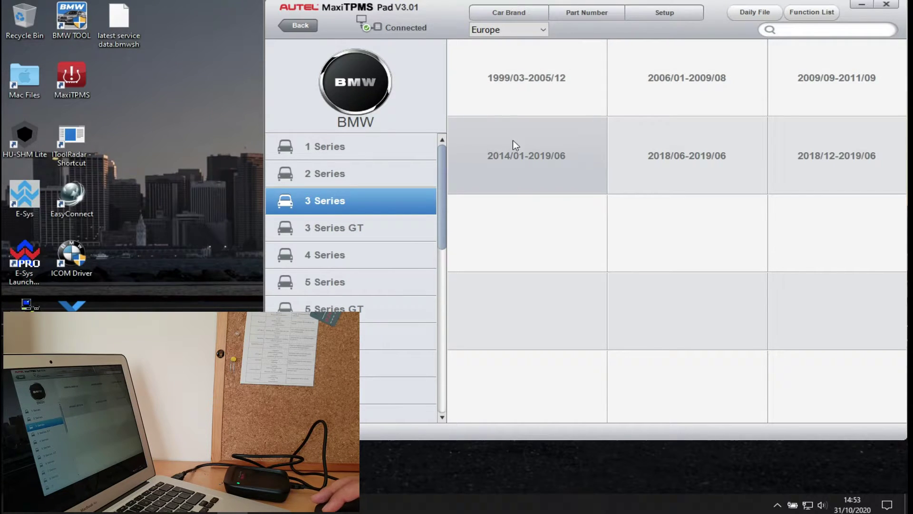
pyautogui.click(526, 145)
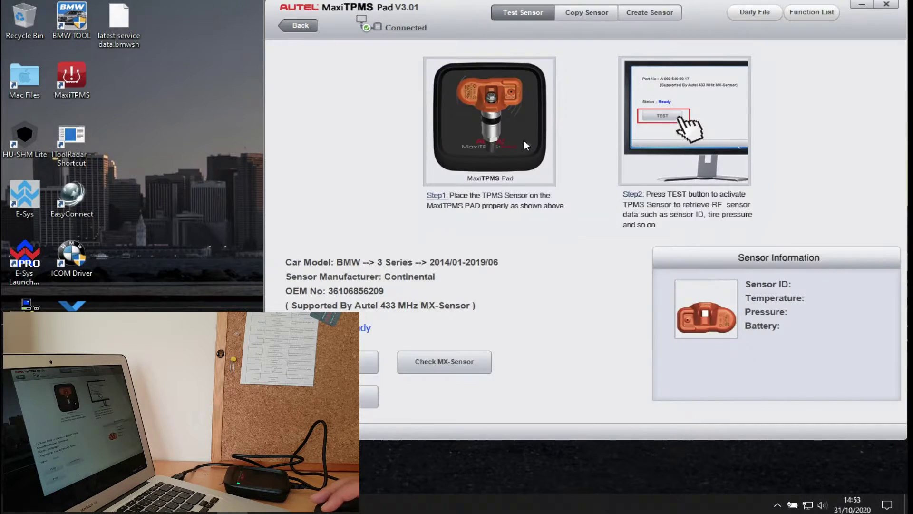
# View the Copy Sensor and Create Sensor pages, then open the EU function list.
pyautogui.click(581, 13)
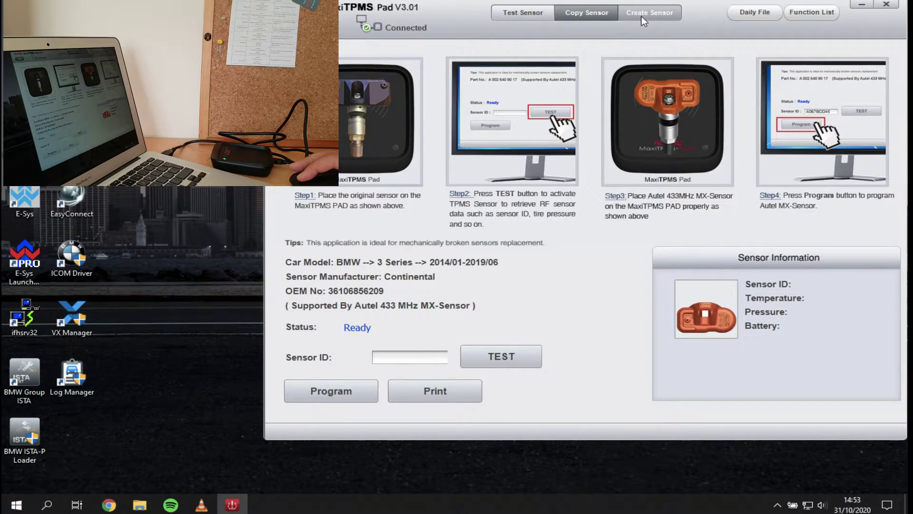
pyautogui.click(641, 16)
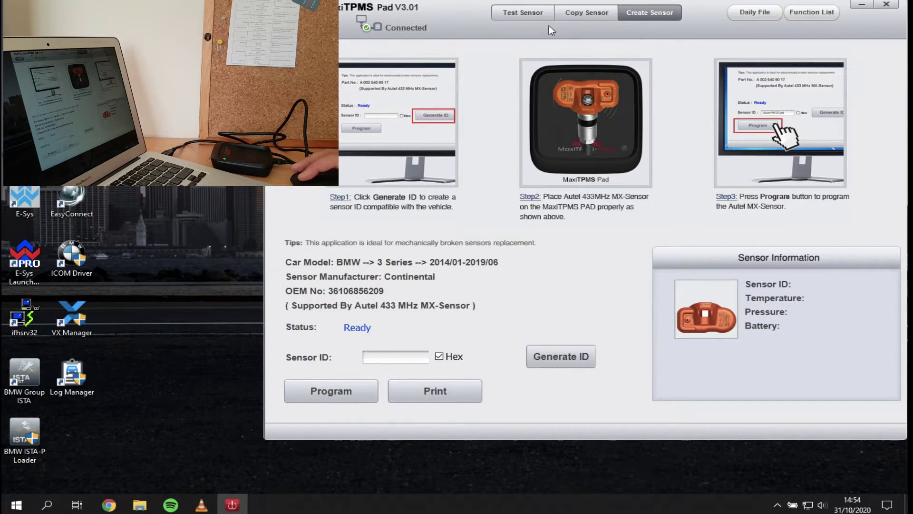
pyautogui.click(804, 15)
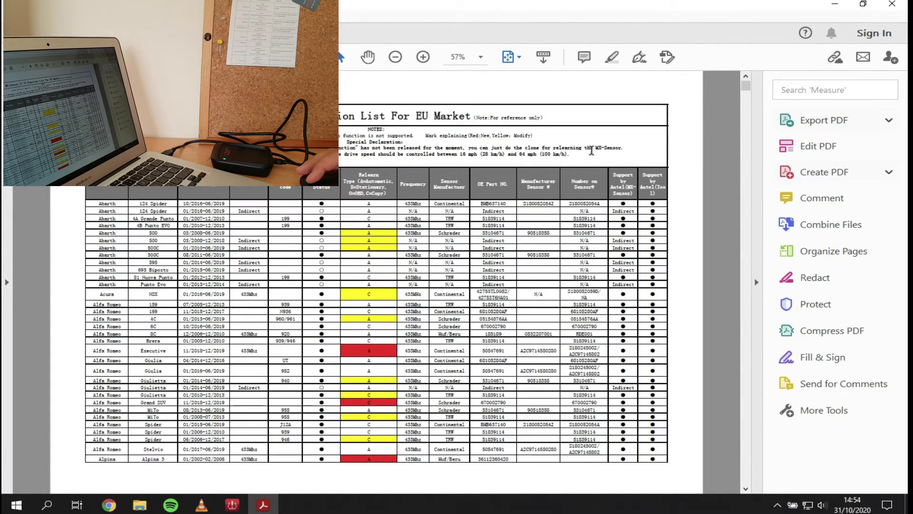
# Widen the EU function list PDF page, then close Acrobat Reader.
pyautogui.click(758, 283)
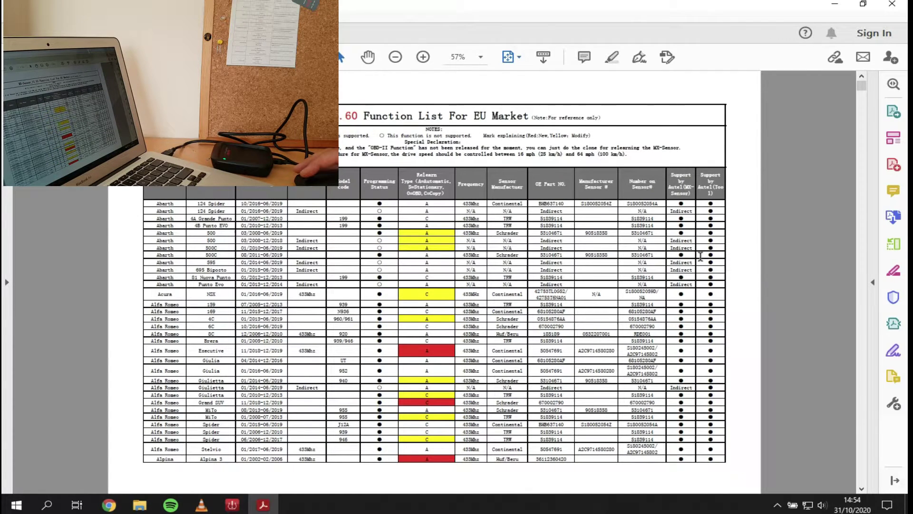
pyautogui.scroll(1, 701, 257)
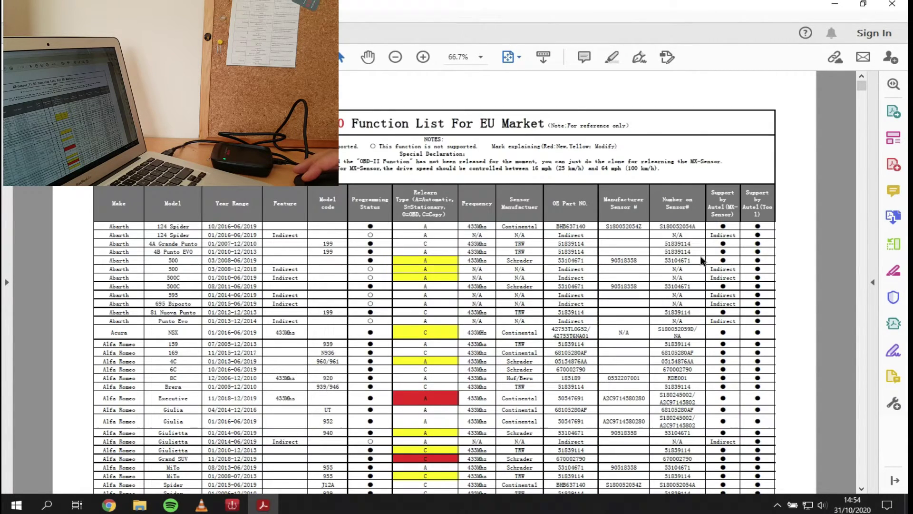
pyautogui.scroll(-1, 679, 251)
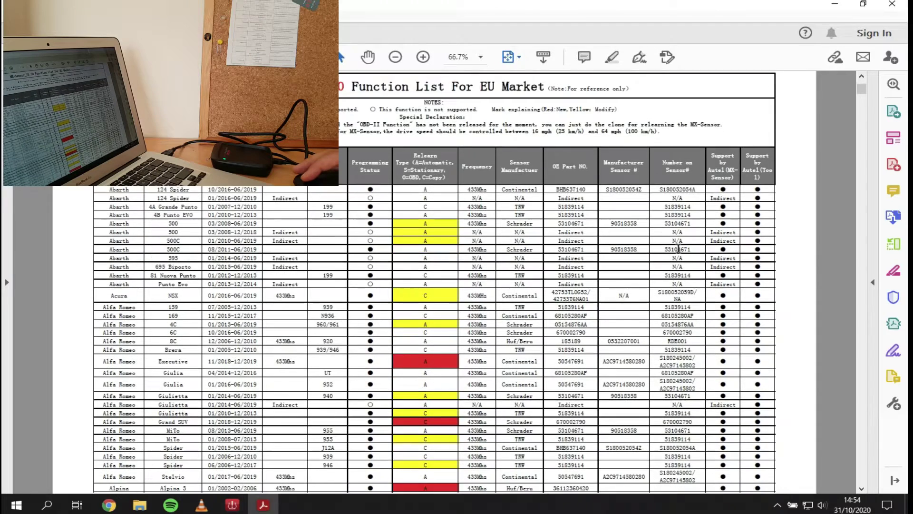
pyautogui.scroll(-1, 678, 240)
pyautogui.scroll(-1, 678, 240)
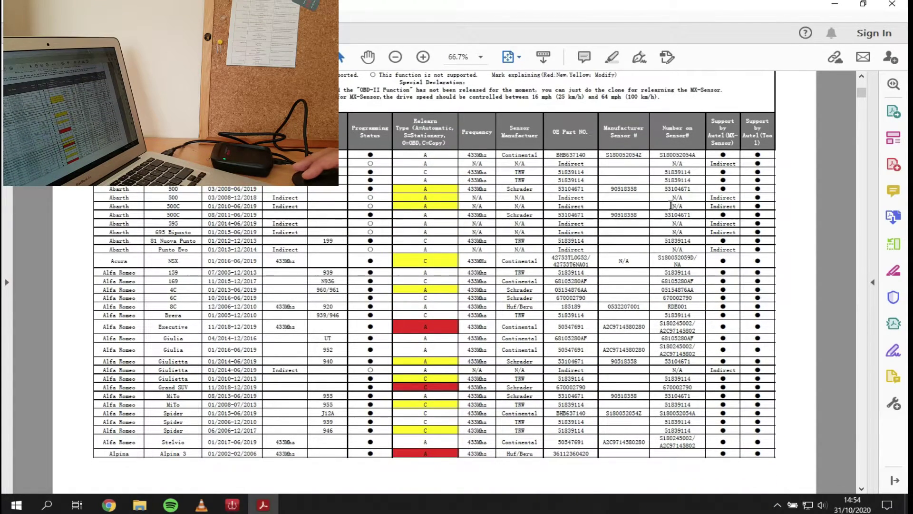
pyautogui.click(893, 5)
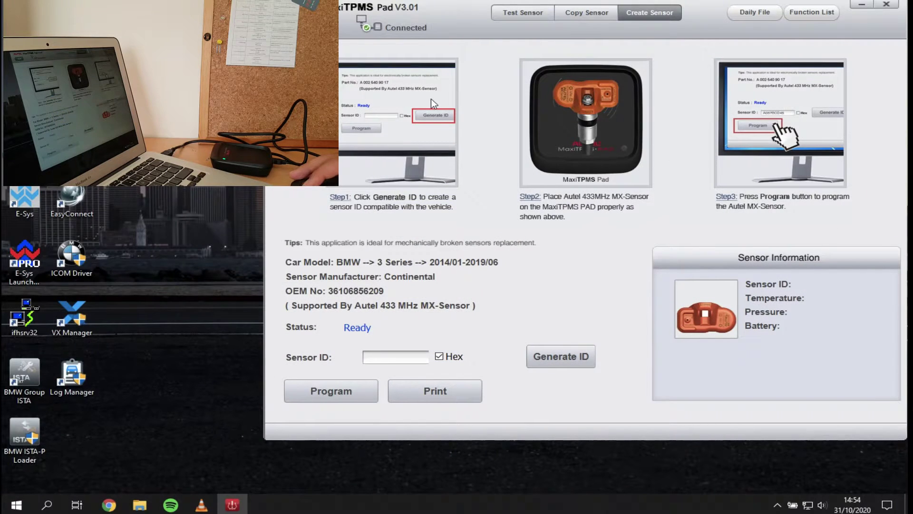
# Test the original sensor, reading ID 3F43B589, 13 °C, 31.6 Psi, battery OK.
pyautogui.click(524, 14)
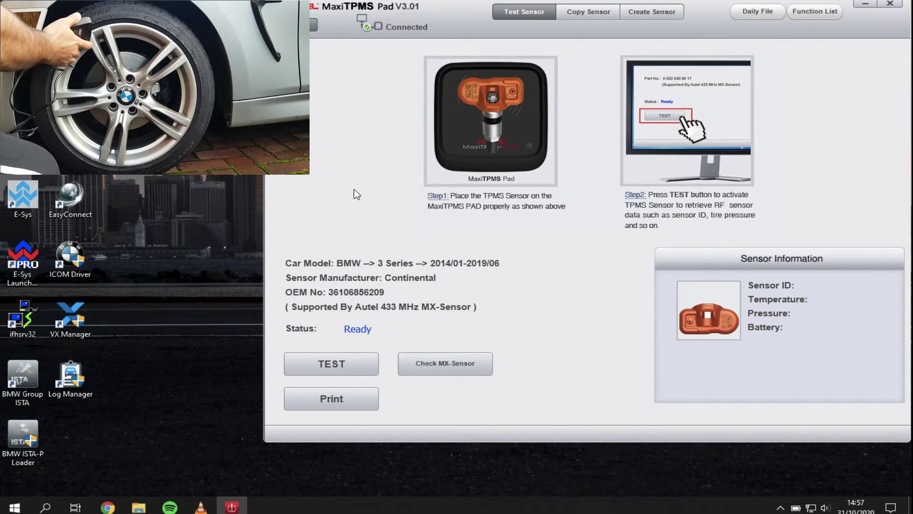
pyautogui.click(299, 359)
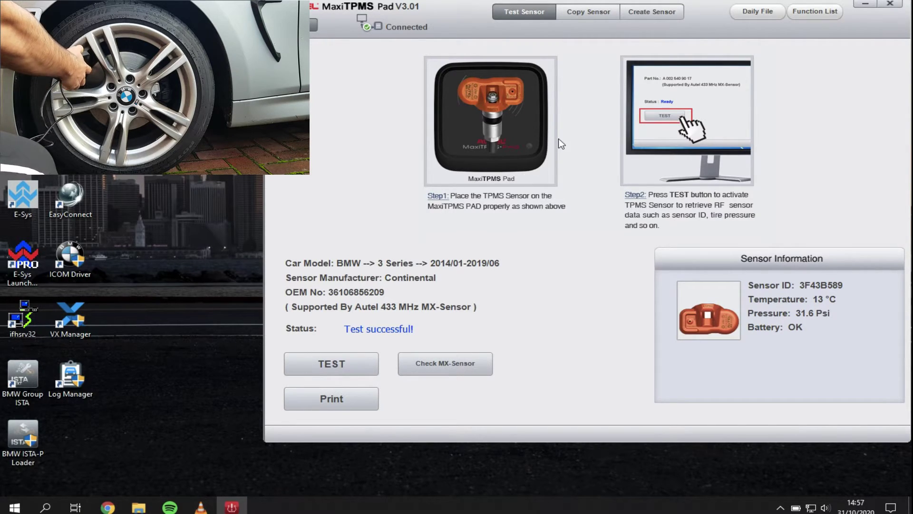
pyautogui.click(598, 9)
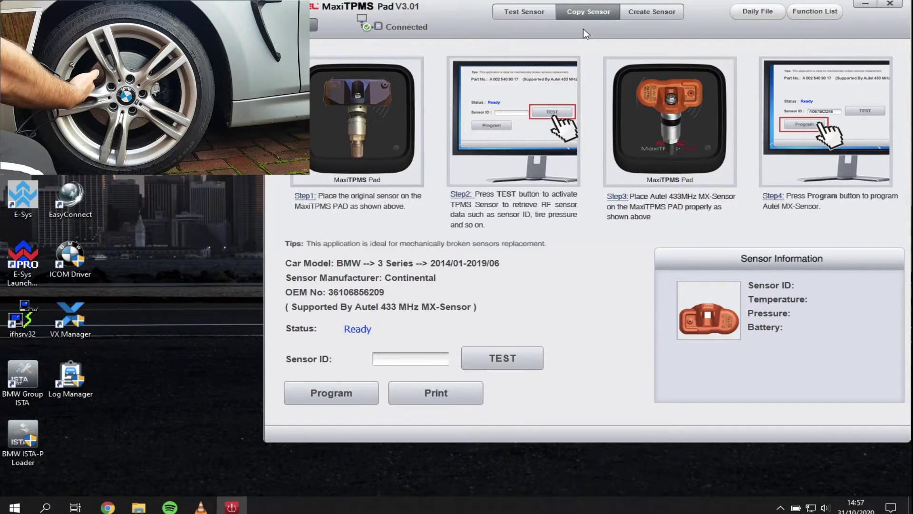
# Run TEST on Copy Sensor, capturing ID 3F43B589 despite a Test failed status.
pyautogui.click(487, 360)
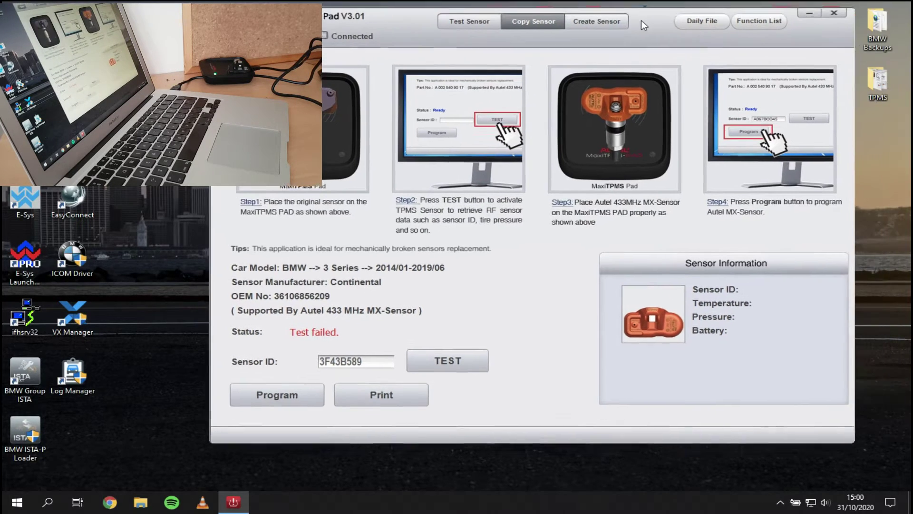
# Write the copied ID 3F43B589 to the new MX-Sensor until 'Programming successful!' appears.
pyautogui.moveTo(691, 18); pyautogui.dragTo(624, 26)
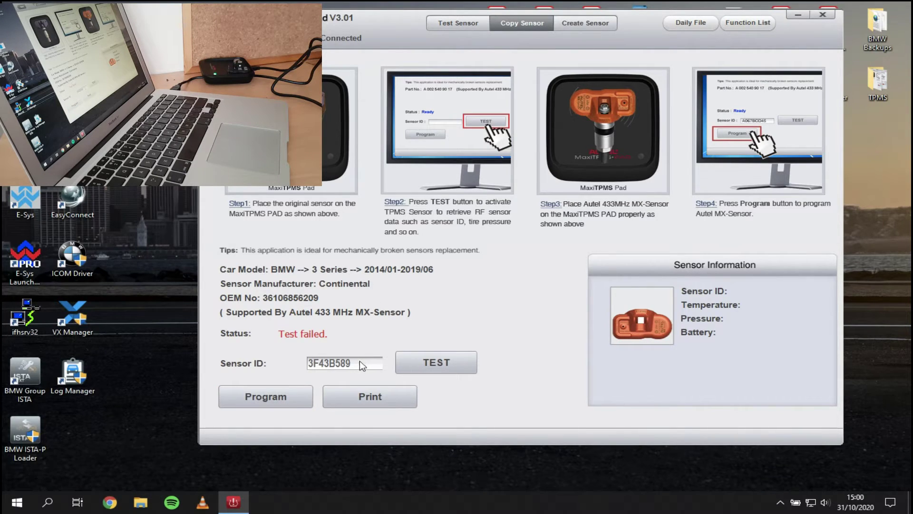
pyautogui.click(458, 26)
pyautogui.click(512, 25)
pyautogui.click(301, 397)
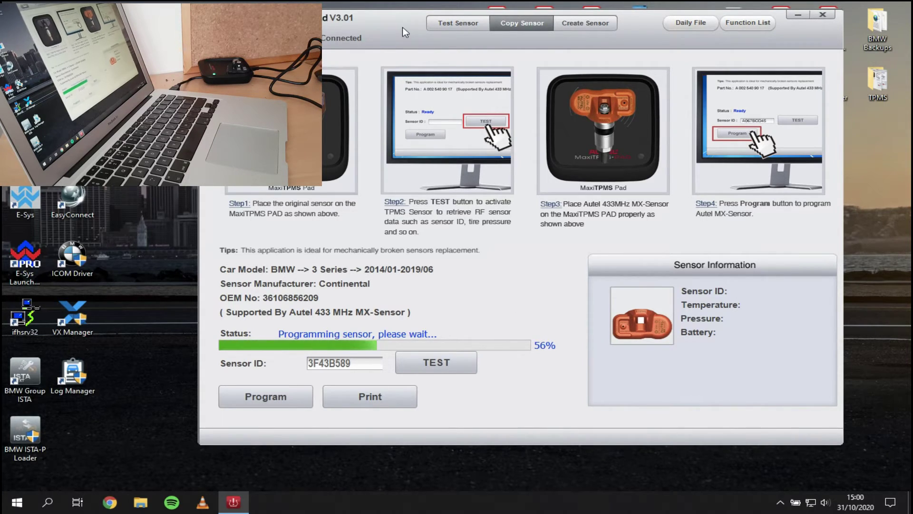
pyautogui.moveTo(402, 28); pyautogui.dragTo(468, 20)
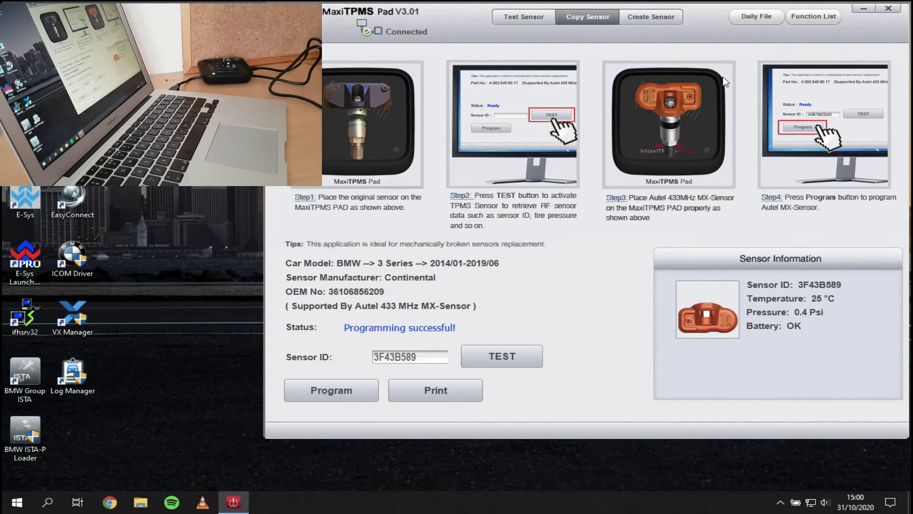
# Re-test the programmed sensor (ID 3F43B589, 0.4 Psi) and dismiss the printer warning when printing.
pyautogui.click(522, 20)
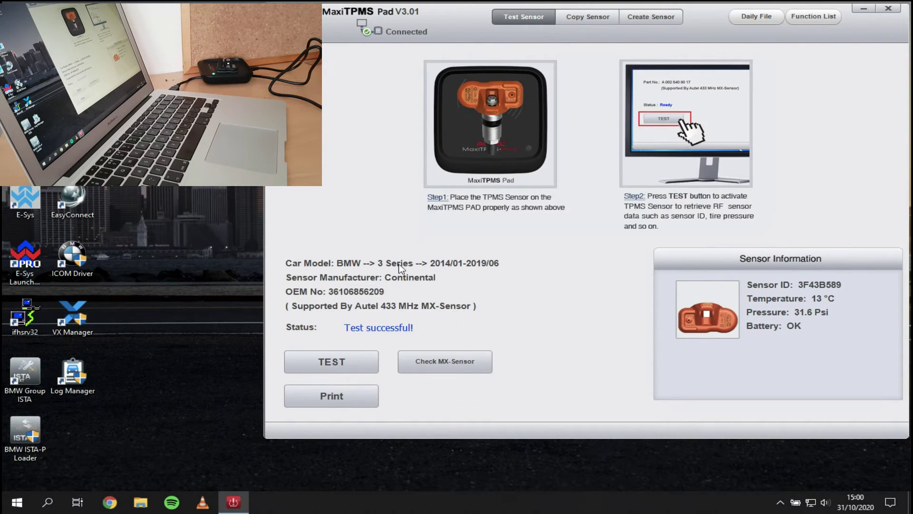
pyautogui.click(355, 362)
pyautogui.click(367, 397)
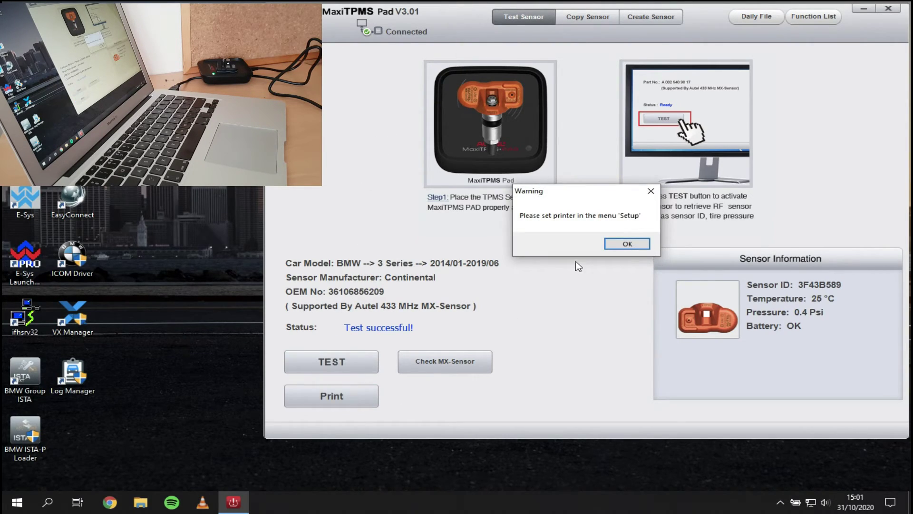
pyautogui.click(622, 244)
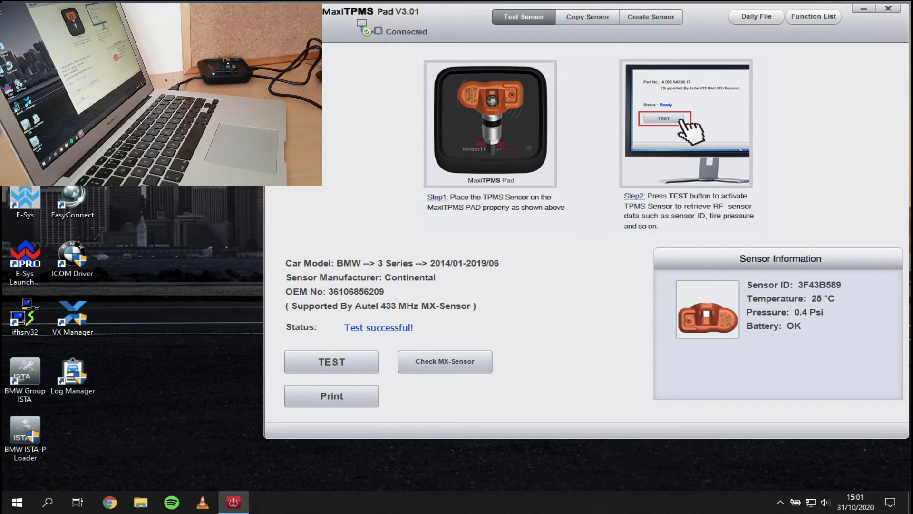
# Back out to the brand grid, browsing the Part Number and Setup (V3.01, Europe) pages.
pyautogui.click(299, 30)
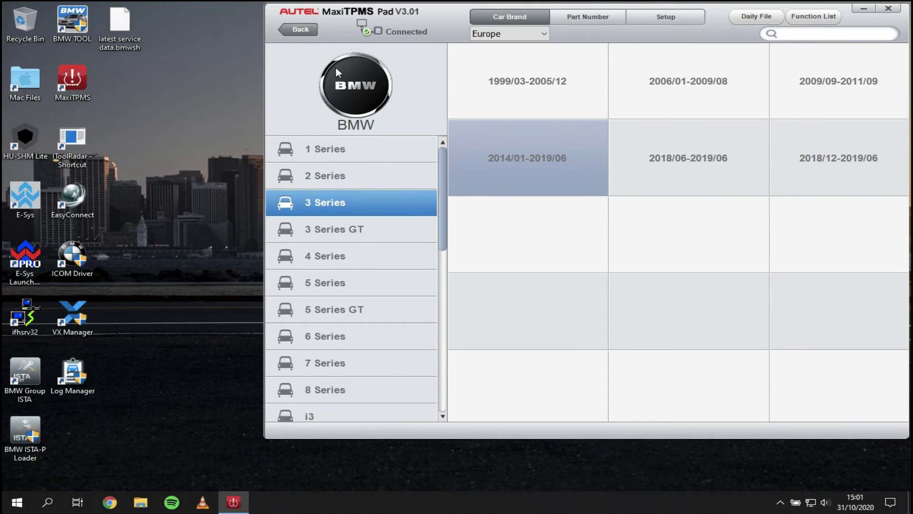
pyautogui.click(293, 32)
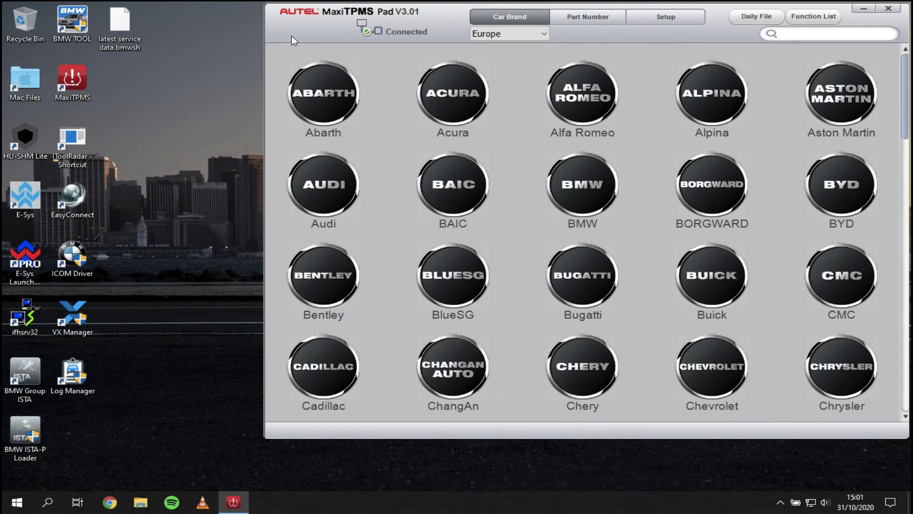
pyautogui.scroll(-1, 481, 199)
pyautogui.scroll(-2, 480, 200)
pyautogui.scroll(-3, 480, 200)
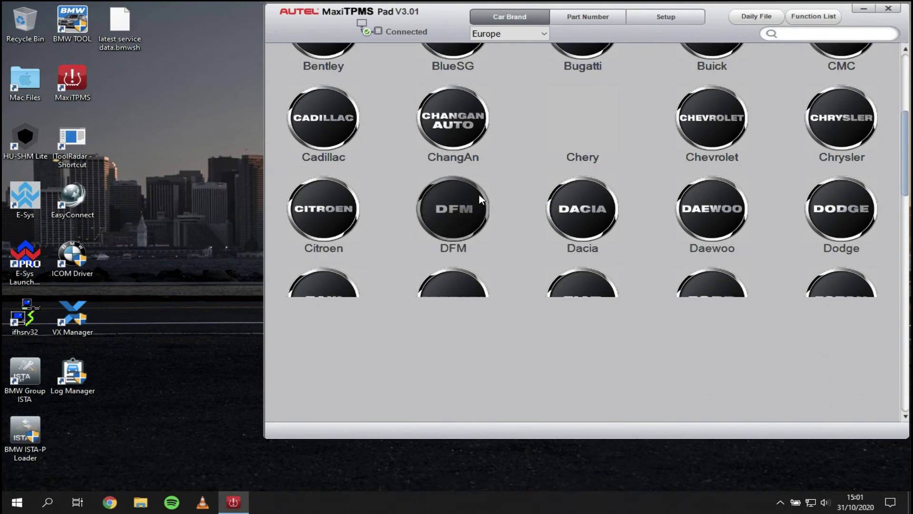
pyautogui.scroll(-2, 480, 200)
pyautogui.scroll(-4, 480, 200)
pyautogui.scroll(-1, 481, 201)
pyautogui.scroll(-2, 480, 200)
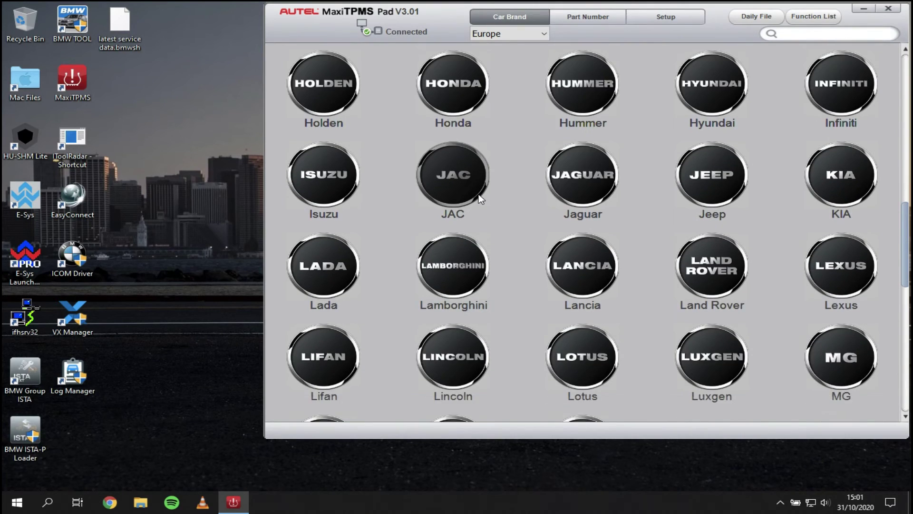
pyautogui.scroll(-2, 480, 200)
pyautogui.scroll(-1, 480, 200)
pyautogui.scroll(-2, 480, 200)
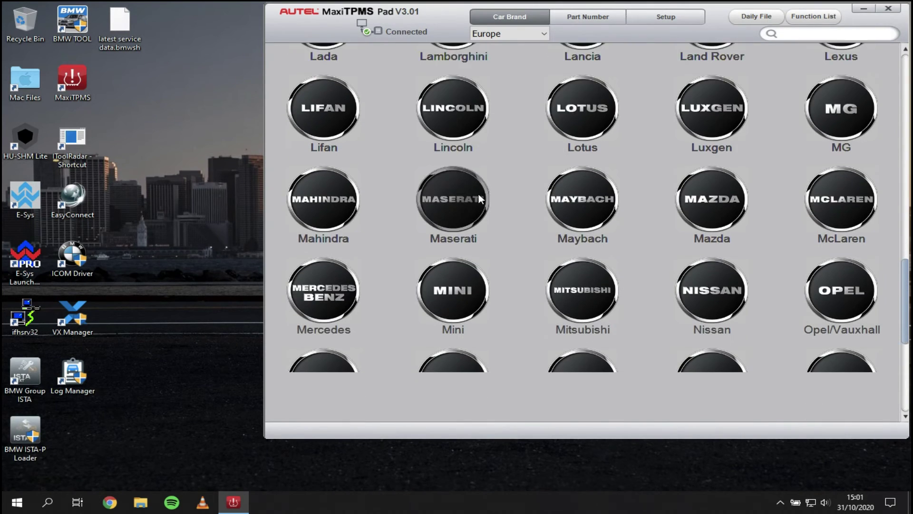
pyautogui.scroll(-1, 480, 200)
pyautogui.scroll(-1, 480, 200)
pyautogui.scroll(-2, 481, 199)
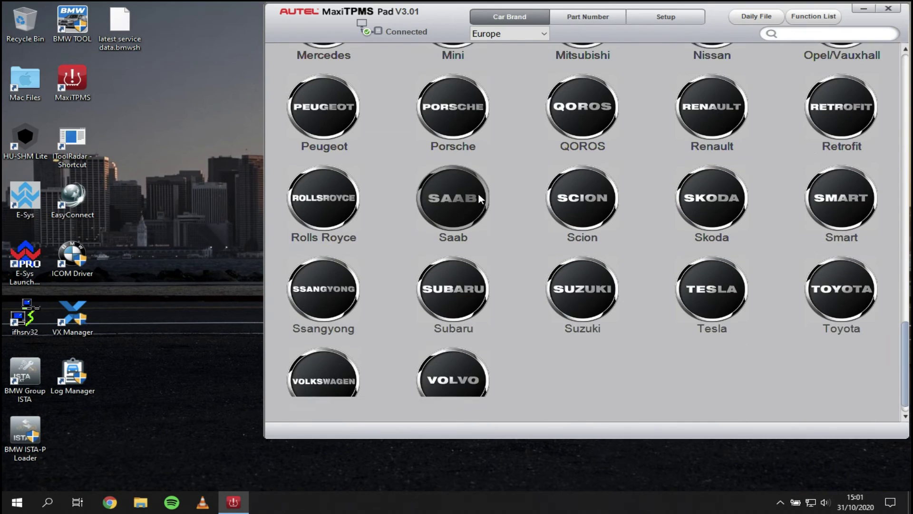
pyautogui.scroll(-1, 480, 200)
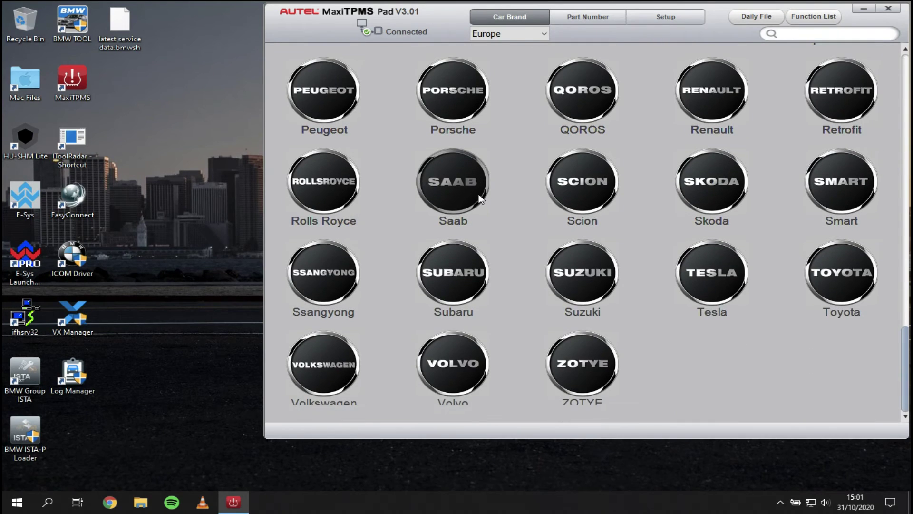
pyautogui.click(576, 19)
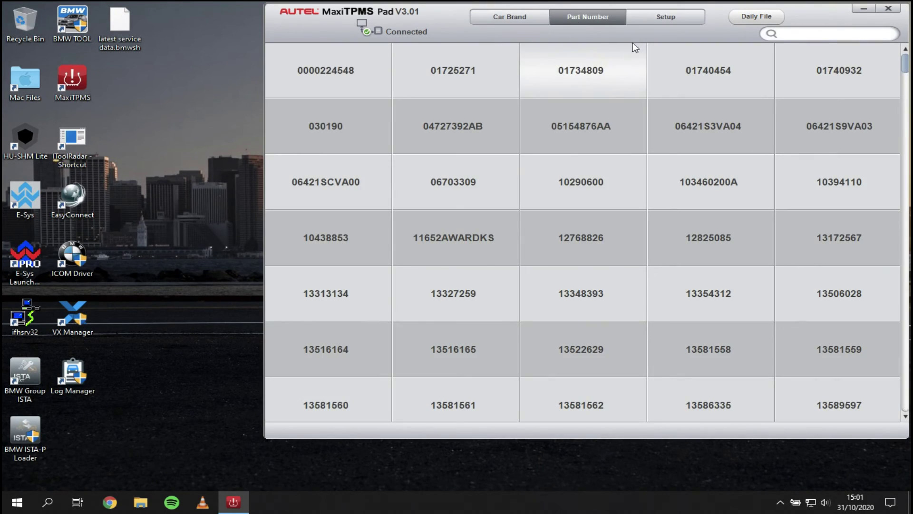
pyautogui.scroll(-2, 608, 188)
pyautogui.scroll(-3, 608, 188)
pyautogui.scroll(-2, 611, 188)
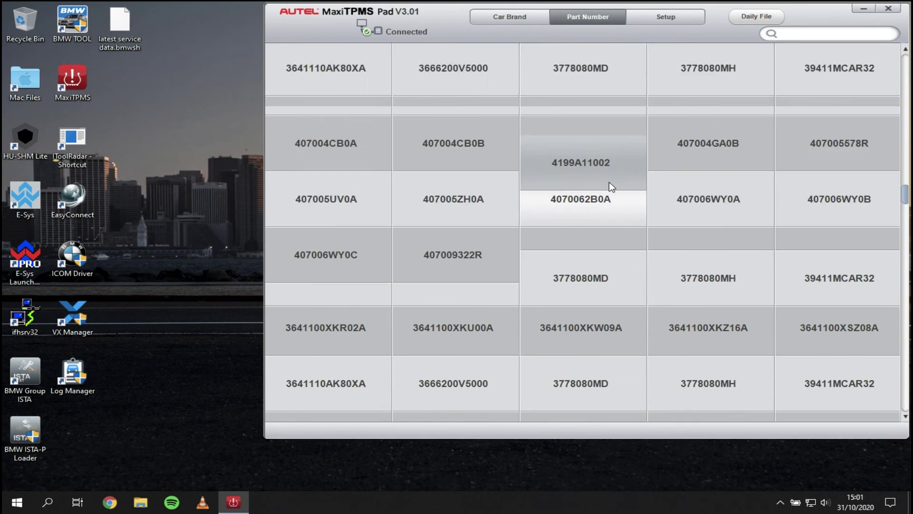
pyautogui.scroll(-2, 609, 188)
pyautogui.scroll(-3, 618, 143)
pyautogui.click(658, 21)
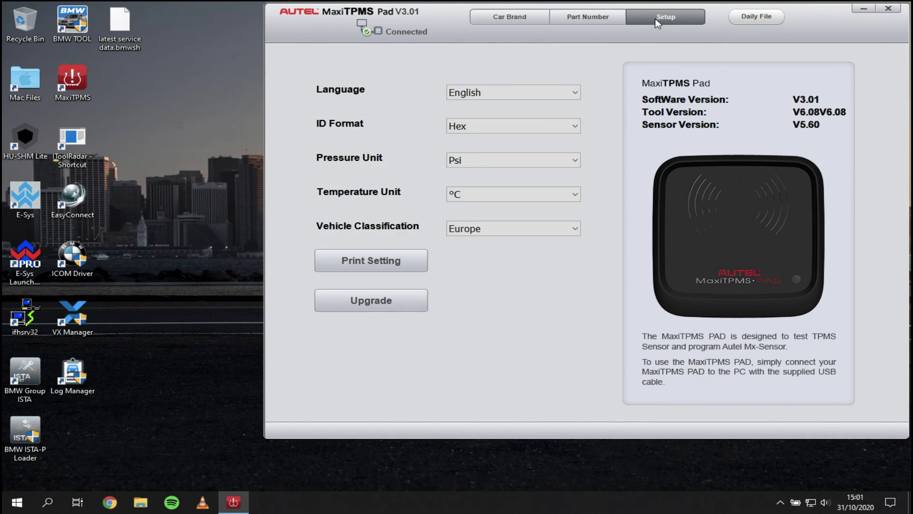
pyautogui.click(511, 19)
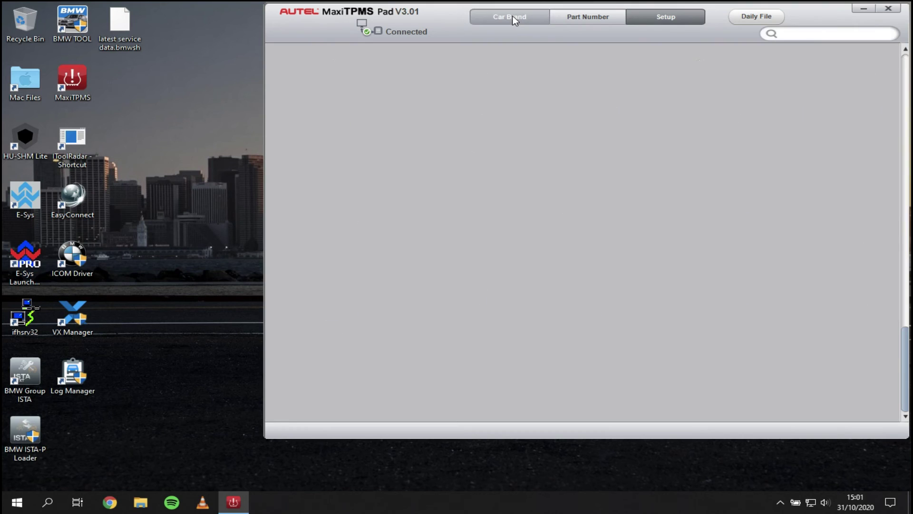